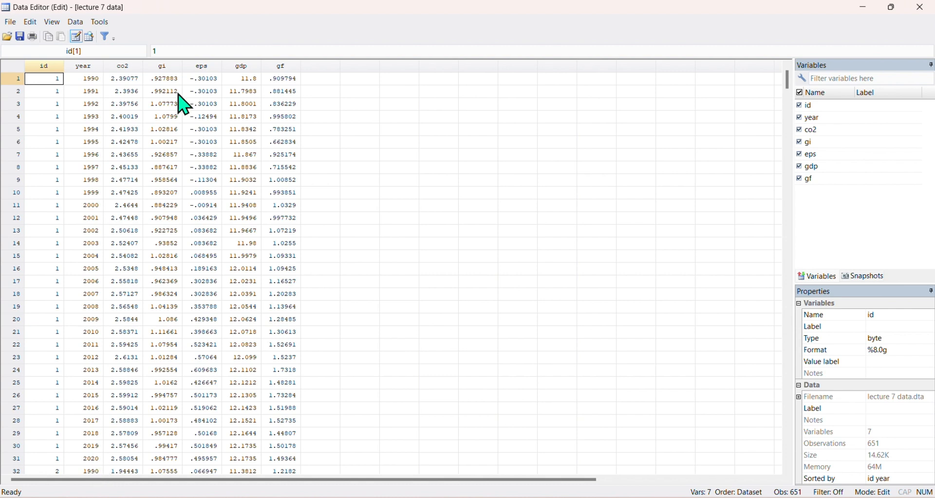
Inspect the co2, gi, eps, gdp and gf columns in the Data Editor, then close the editor
left_click(122, 69)
left_click(168, 68)
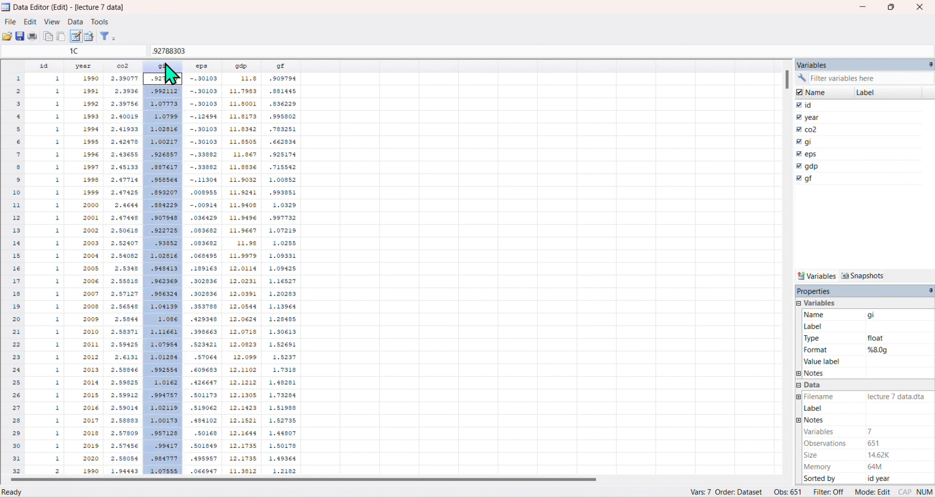
left_click(202, 69)
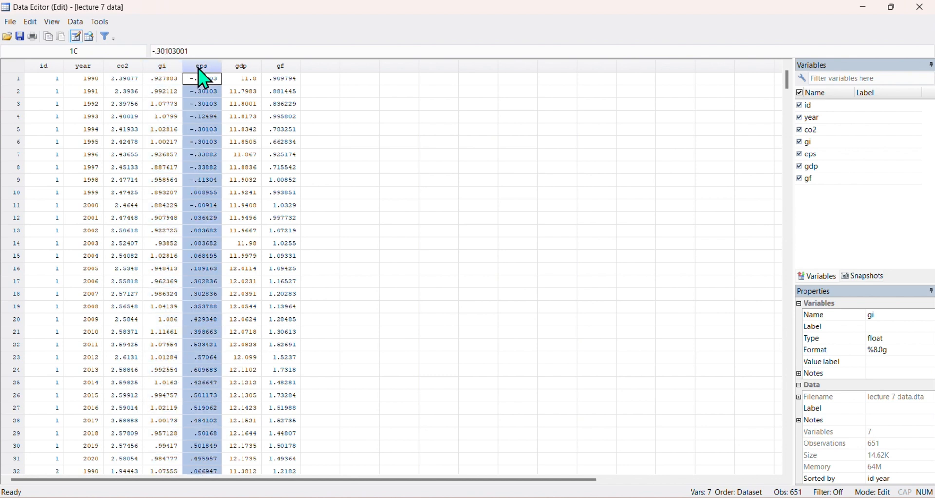
left_click(245, 67)
left_click(281, 67)
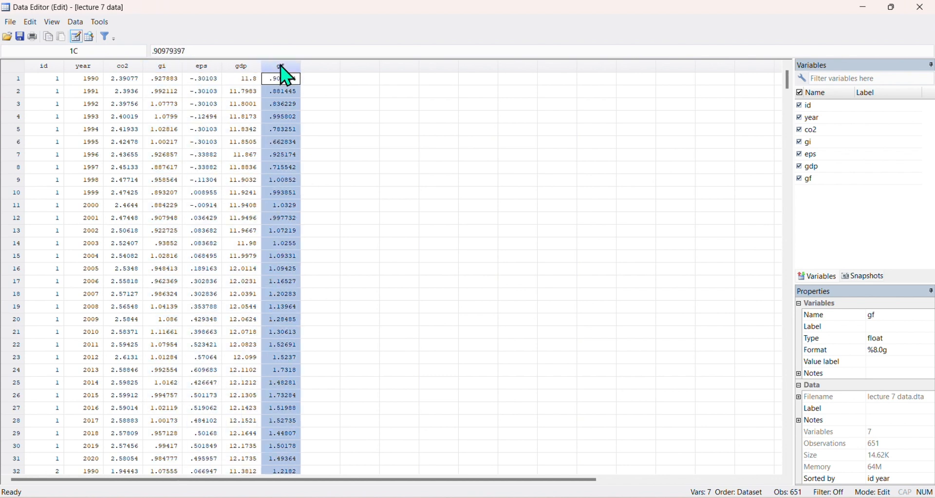
left_click(919, 7)
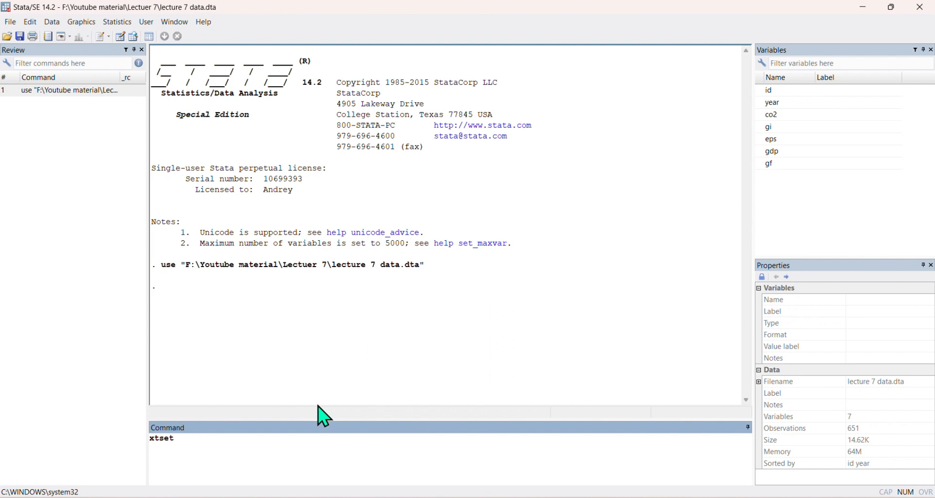
Declare the dataset as panel data with id as panel variable and year as time variable using xtset id year
type("id year")
key("Return")
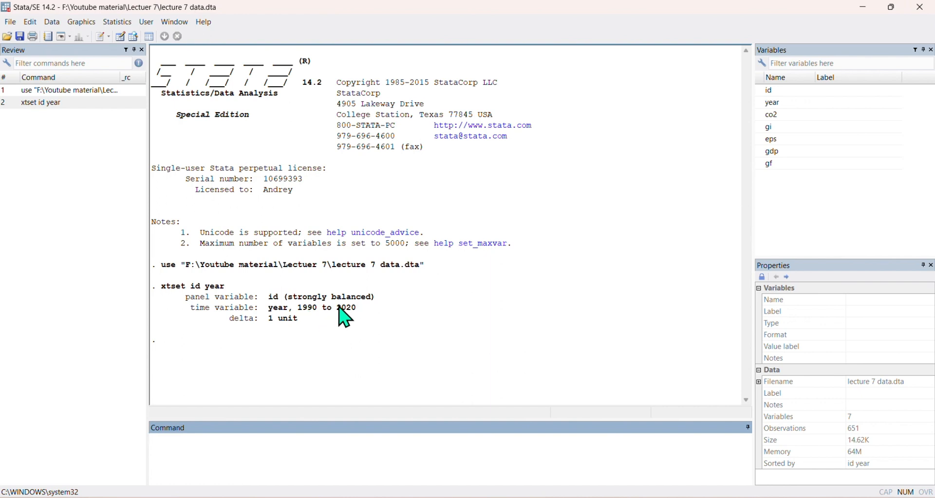
Review the lecture outline slide, highlighting the 'and Developing Graph' topic text
left_click(603, 496)
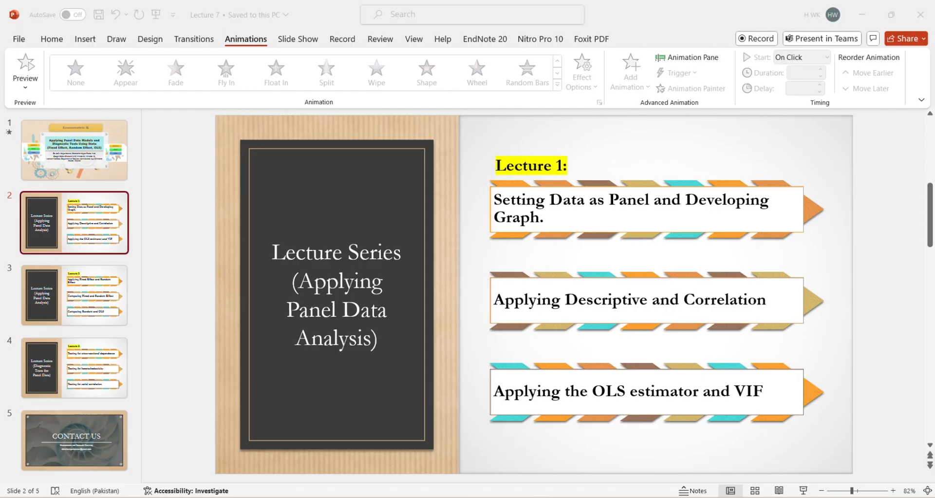
left_click_drag(610, 198, 701, 216)
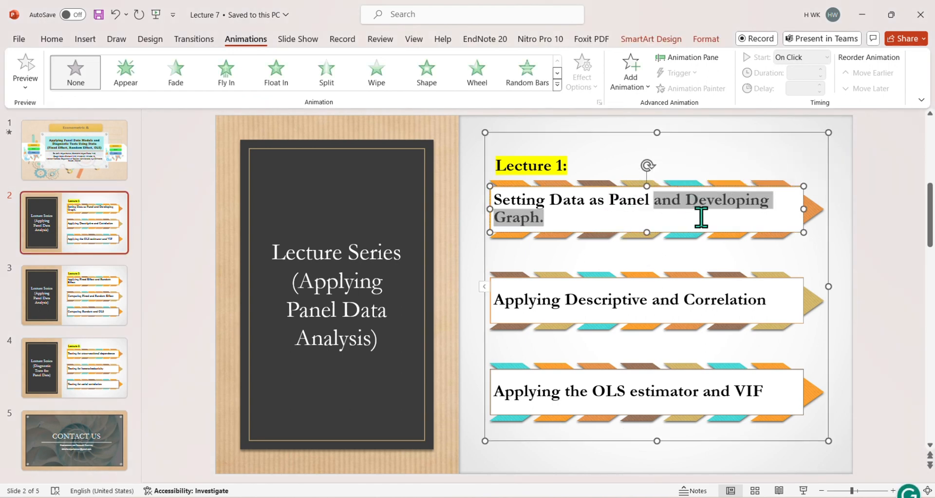
key("alt+Tab")
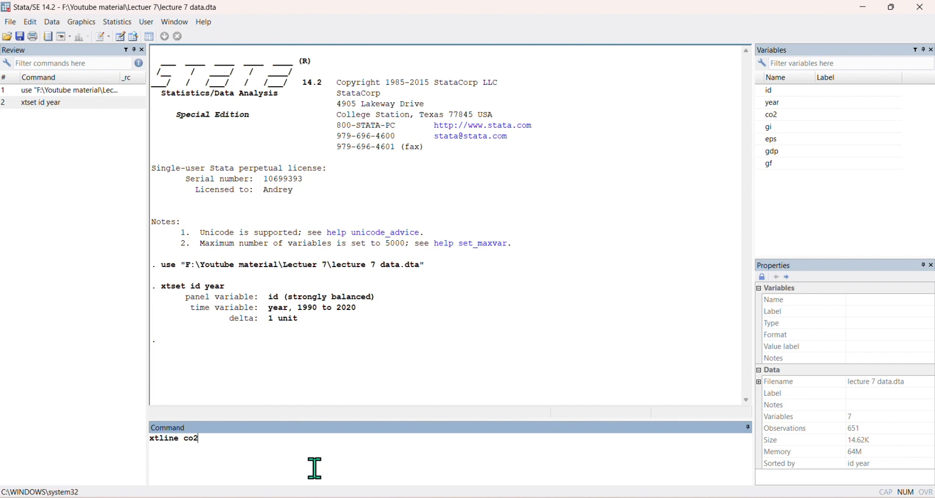
Plot co2 over time for each panel with xtline co2 and maximize the graph window
key("Return")
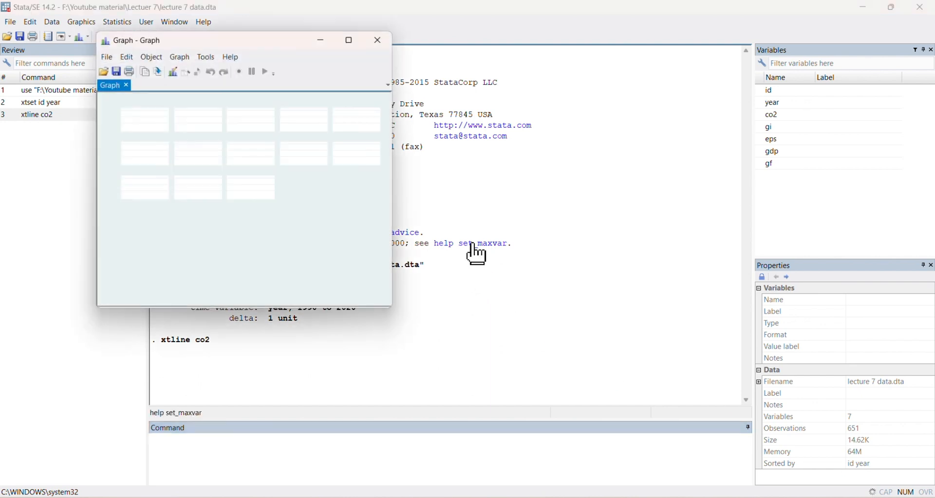
left_click(350, 41)
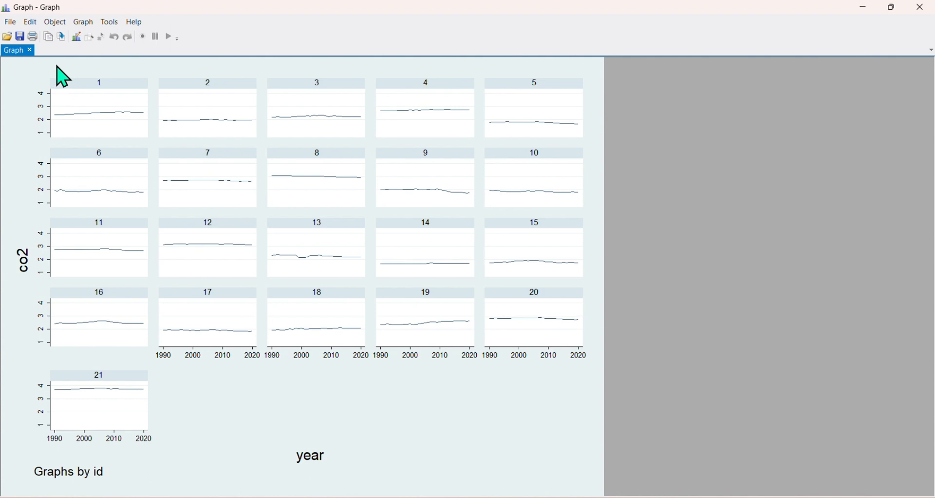
Open the Graph Editor and set the graph's outer background color to White
left_click(78, 38)
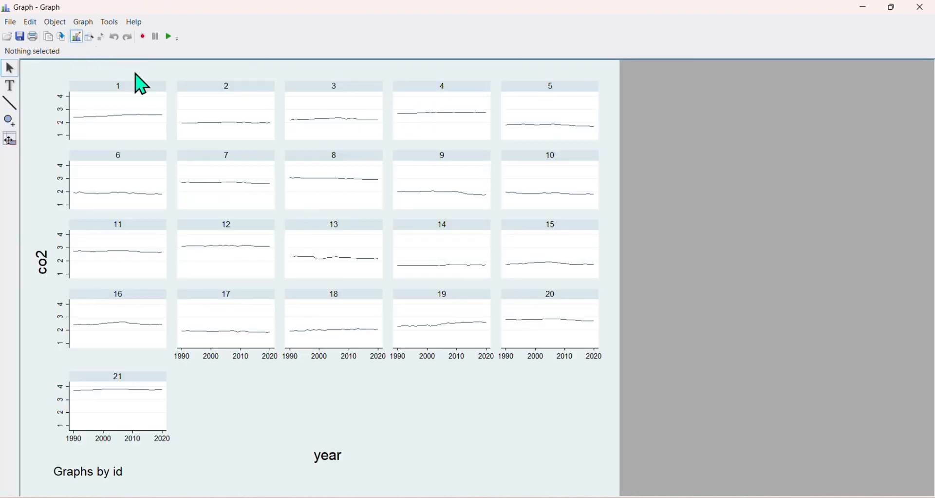
left_click(37, 78)
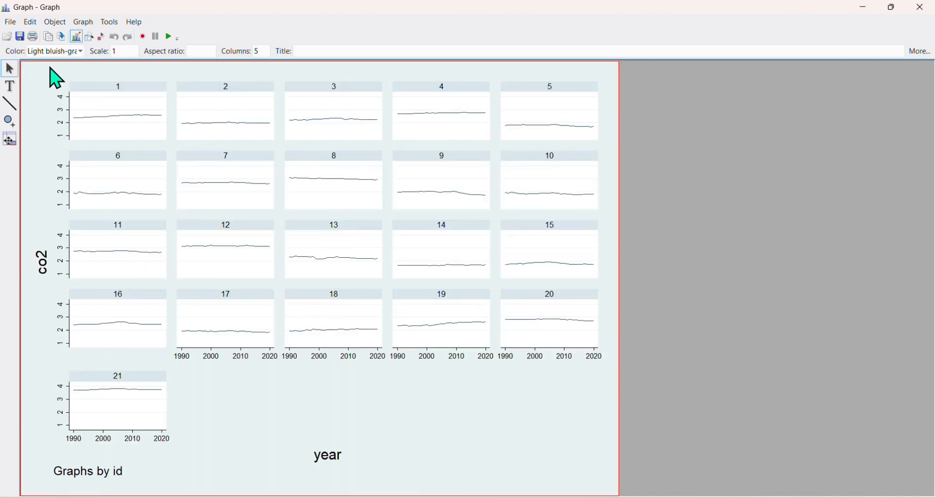
left_click(81, 51)
left_click_drag(79, 88, 79, 72)
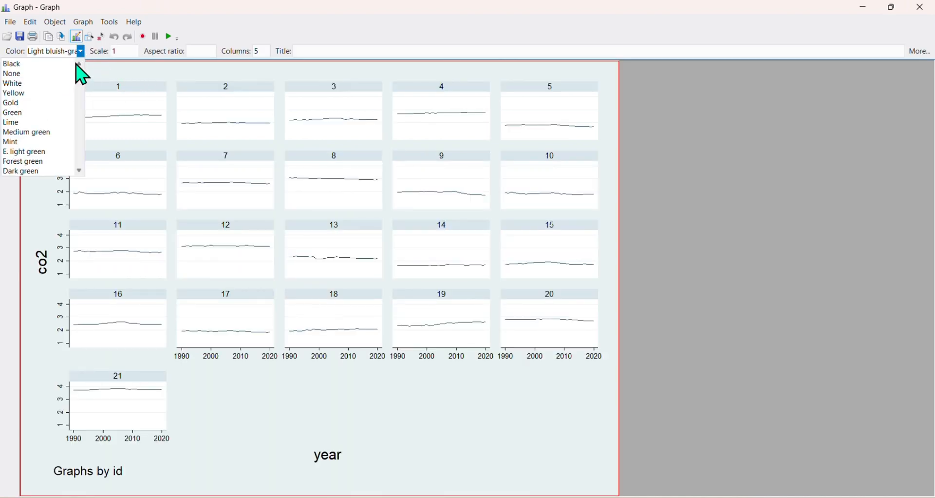
left_click(32, 83)
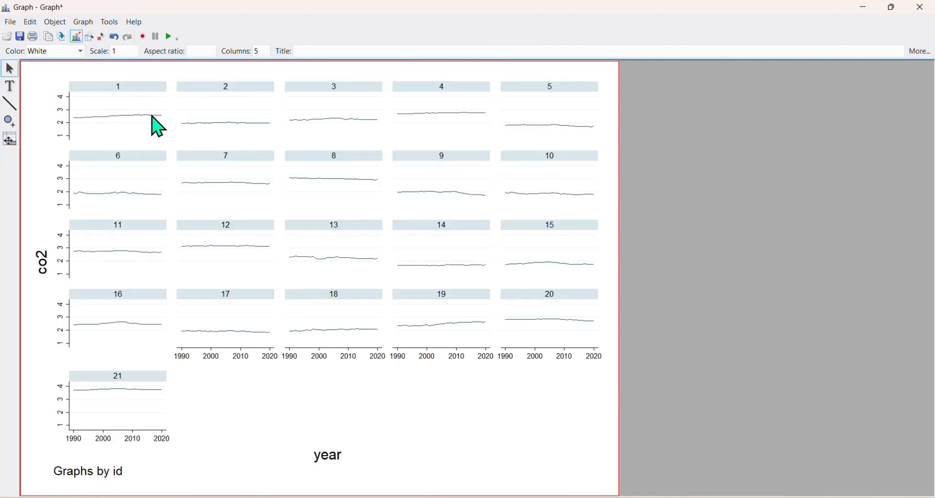
Change the plot type of the co2 line in panel 1 to Connected
left_click(150, 117)
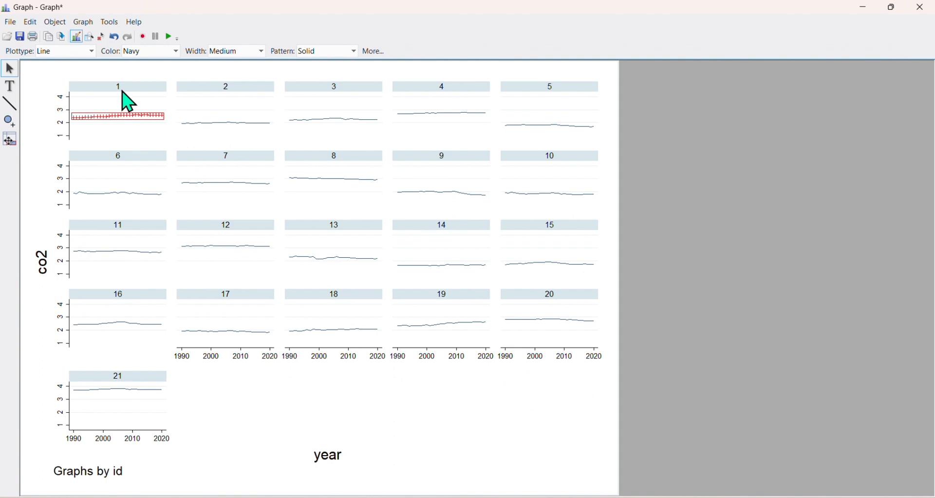
left_click(91, 51)
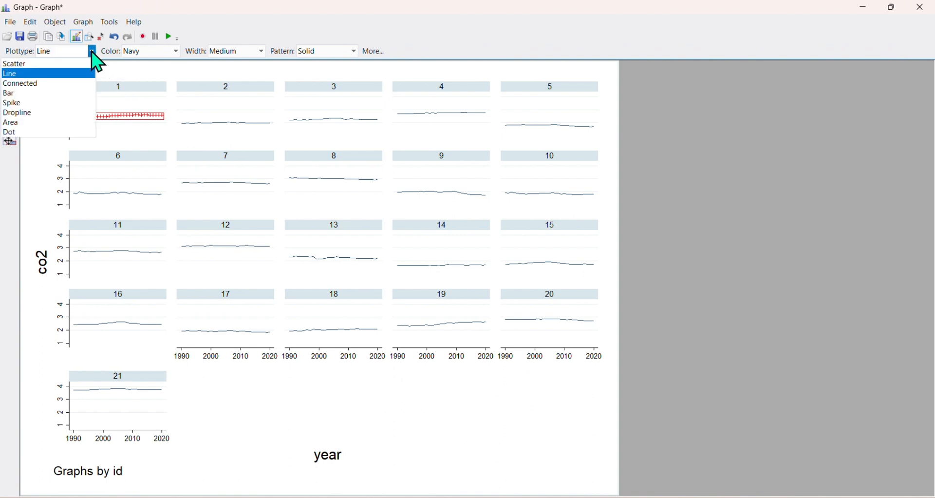
left_click(45, 83)
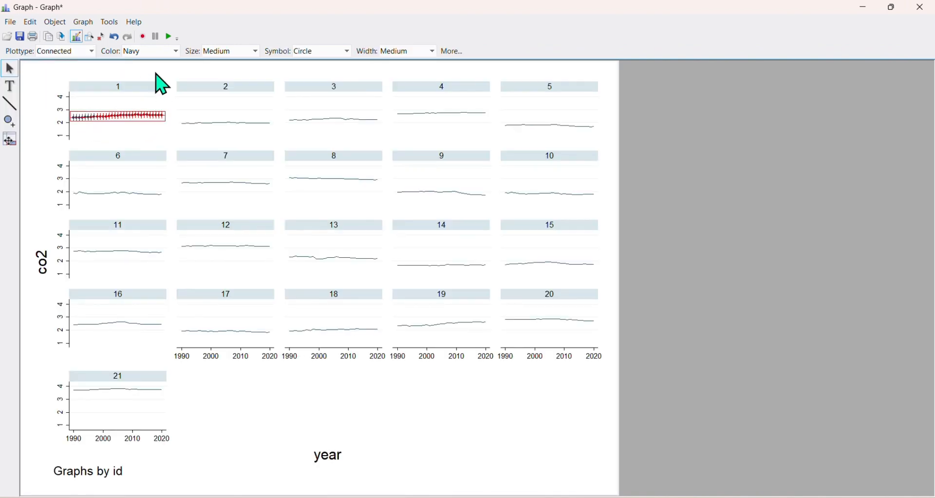
left_click(176, 51)
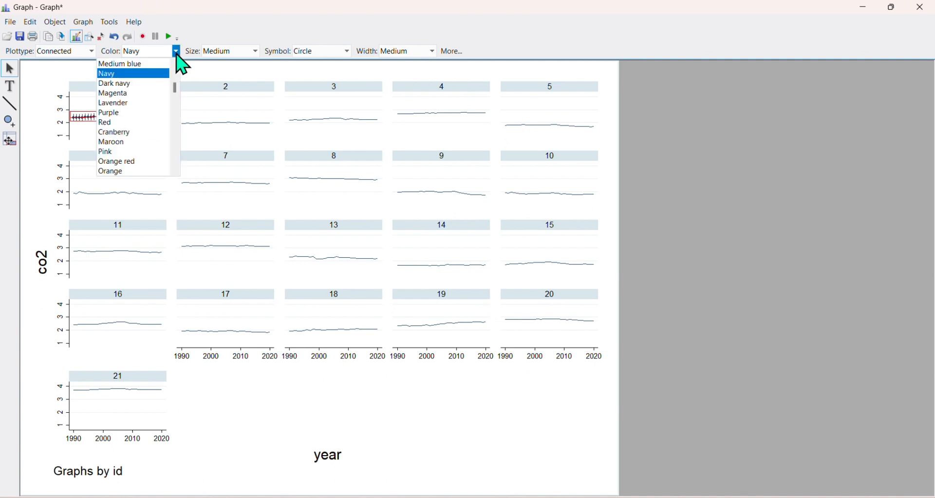
left_click(219, 78)
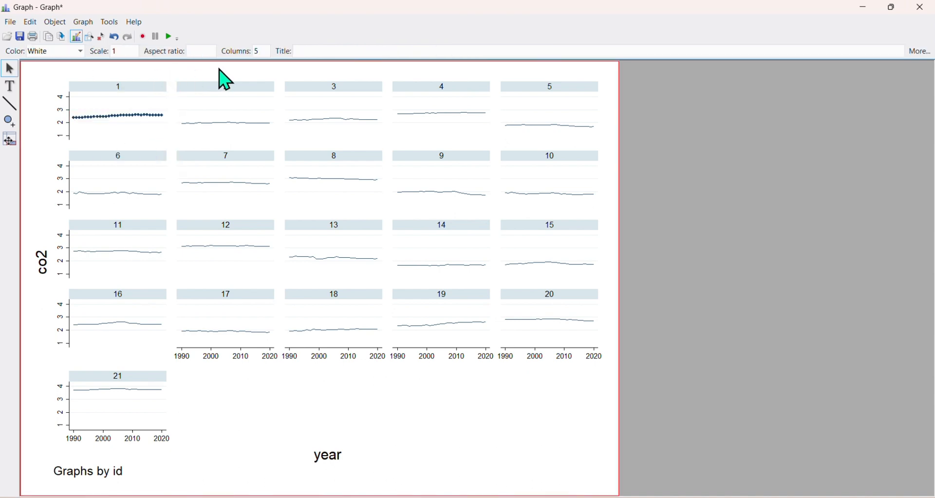
Leave the Graph Editor and save the edited graph as panel graph
left_click(192, 74)
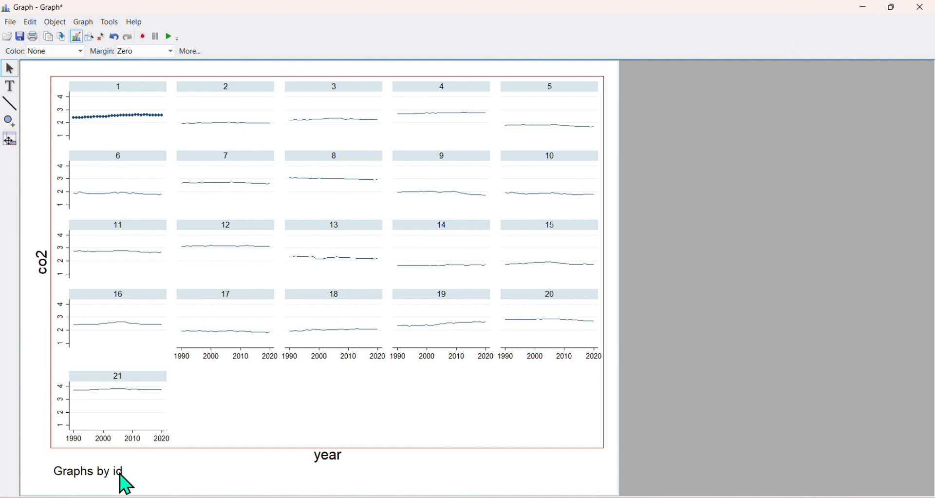
left_click(76, 37)
left_click(77, 39)
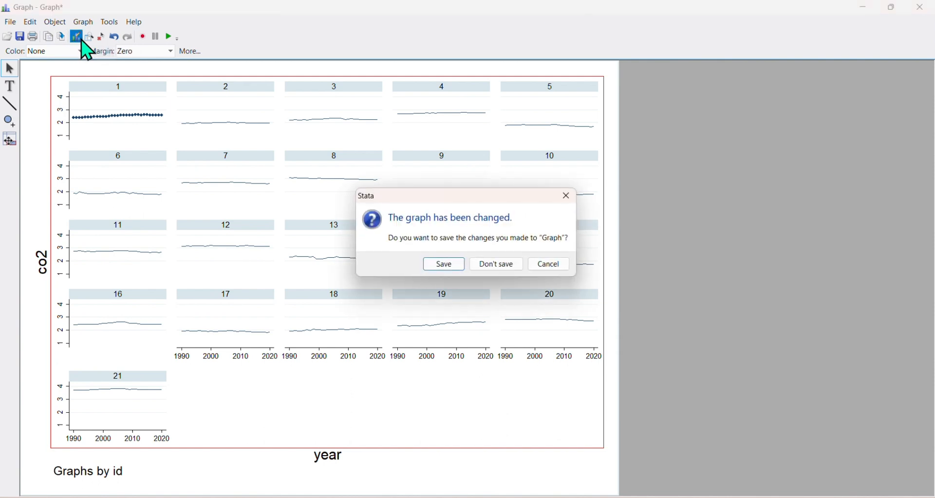
left_click(435, 264)
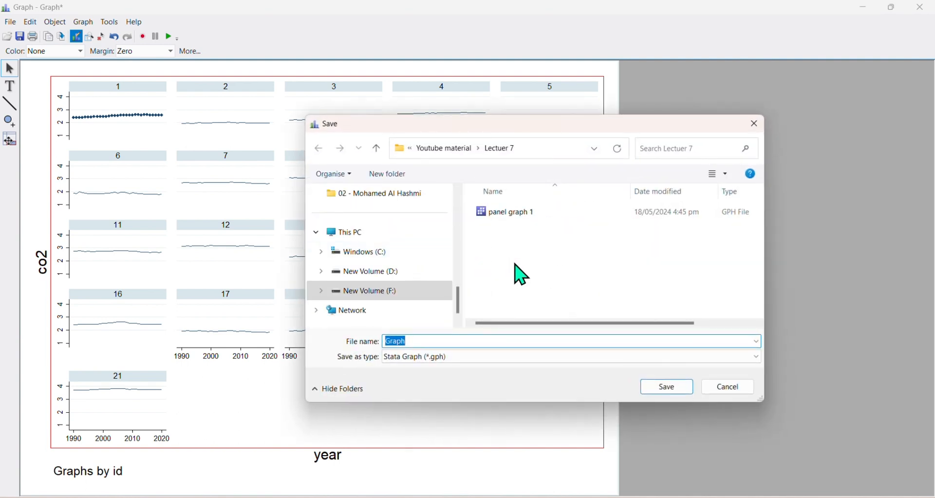
type("panel grap")
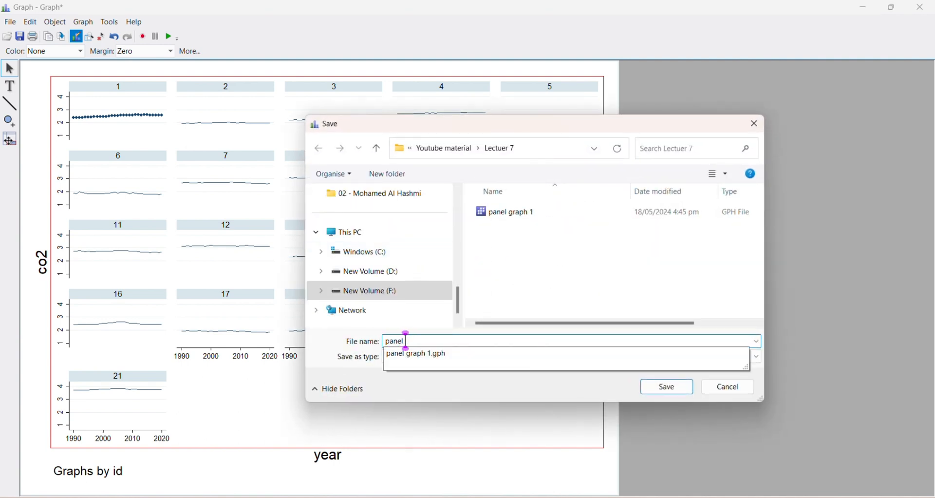
key("Return")
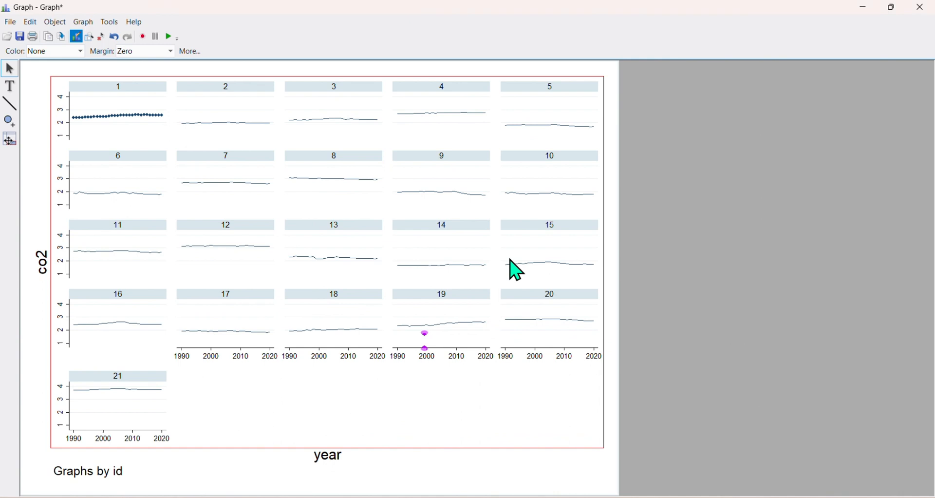
Close the graph window
right_click(325, 133)
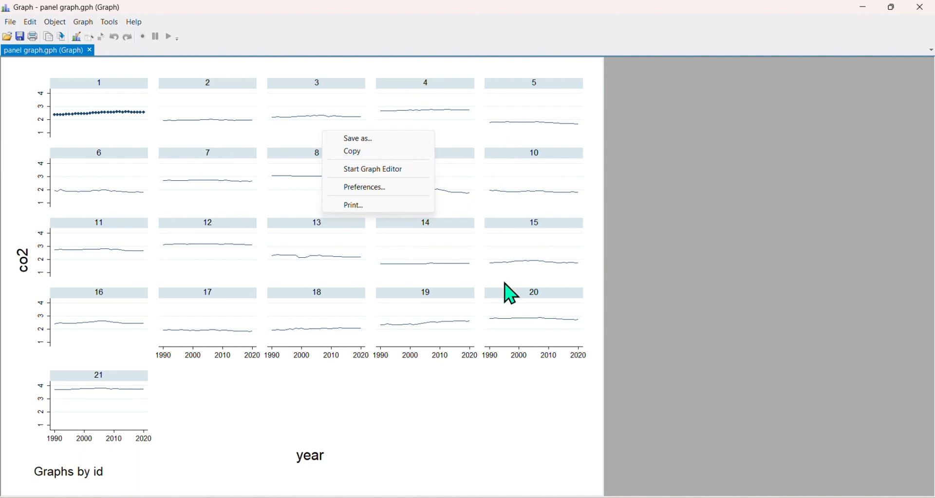
left_click(392, 413)
left_click(922, 8)
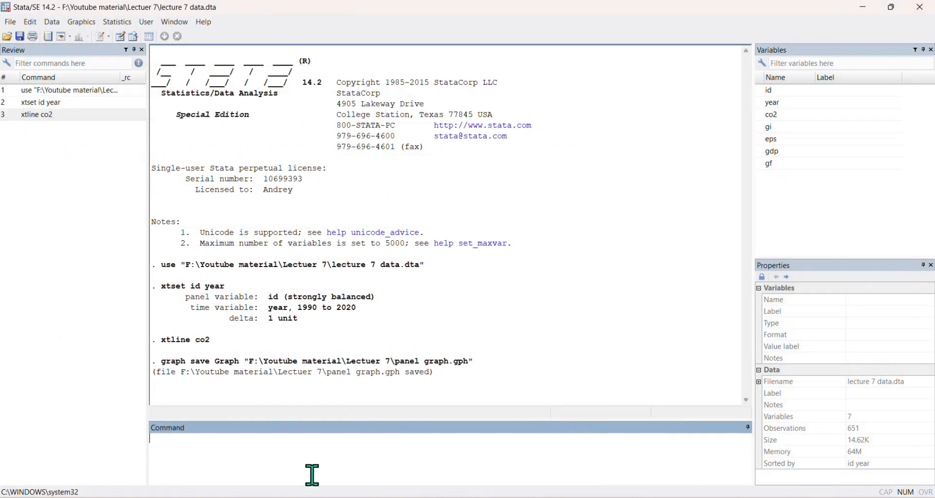
Plot all panels' co2 series in one graph with xtline co2, overlay, view it maximized, then close it
left_click(47, 117)
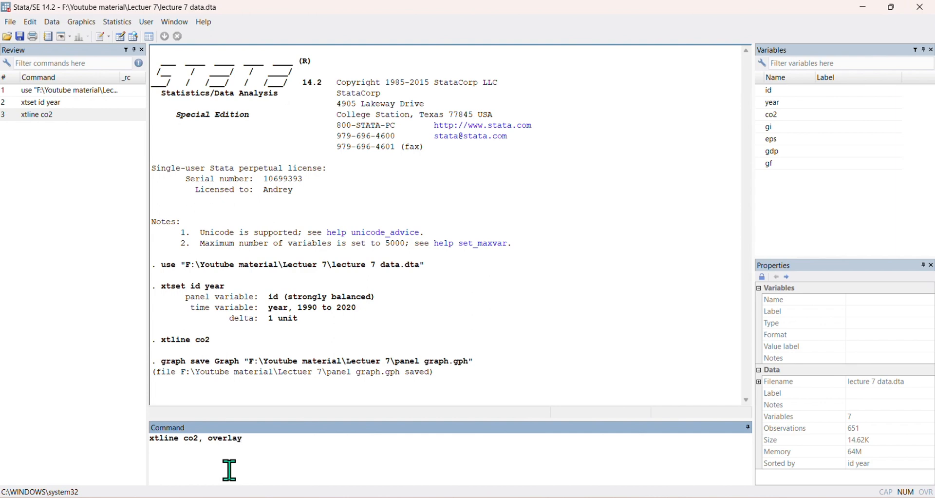
key("Return")
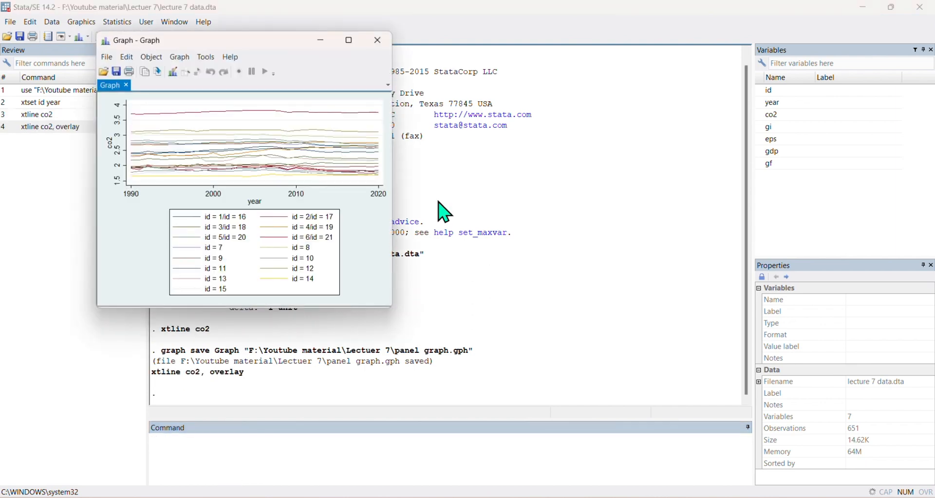
left_click(341, 38)
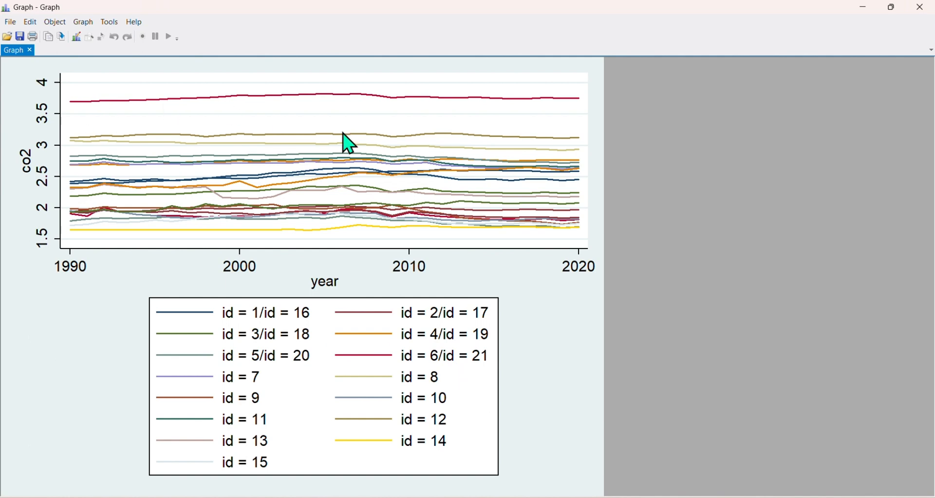
left_click(924, 11)
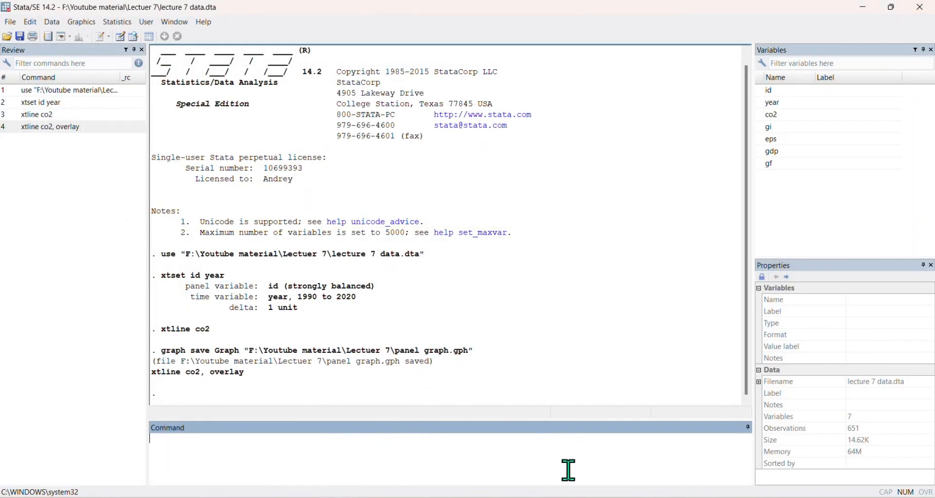
Review the slide's next topic, highlighting 'Applying Descriptive' and 'Correlation'
key("alt+Tab")
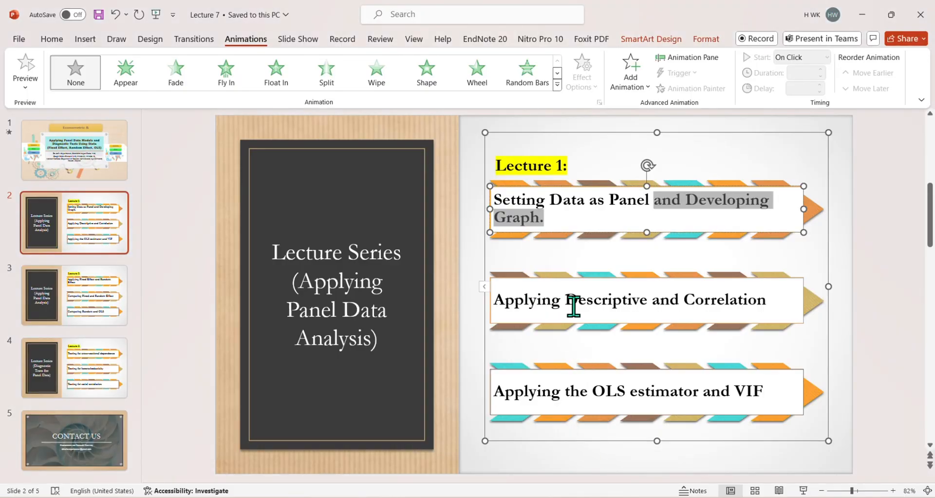
left_click(574, 306)
left_click_drag(651, 301, 522, 299)
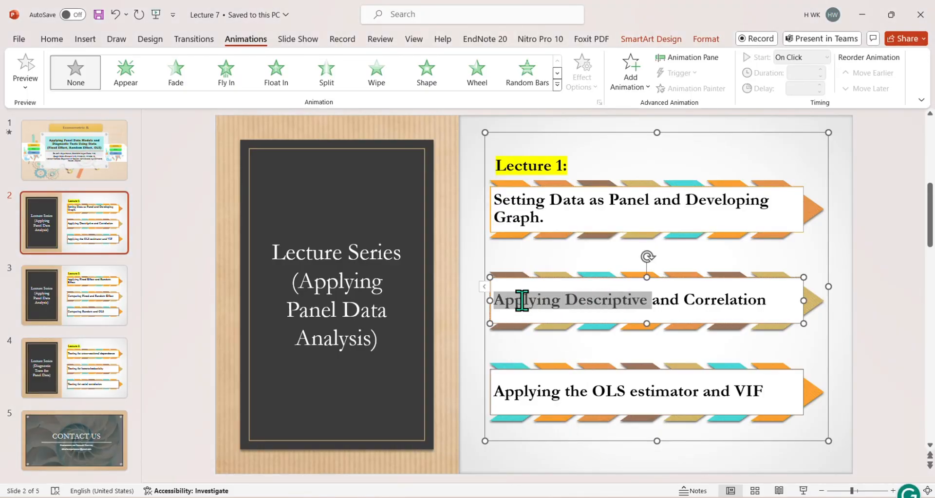
left_click_drag(683, 299, 772, 301)
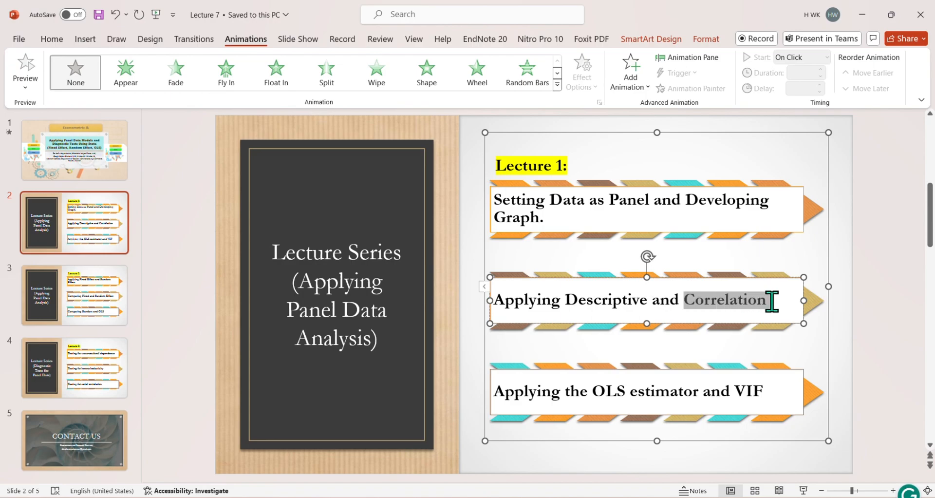
Compute descriptive statistics with summarize co2 gi eps gdp gf
key("alt+Tab")
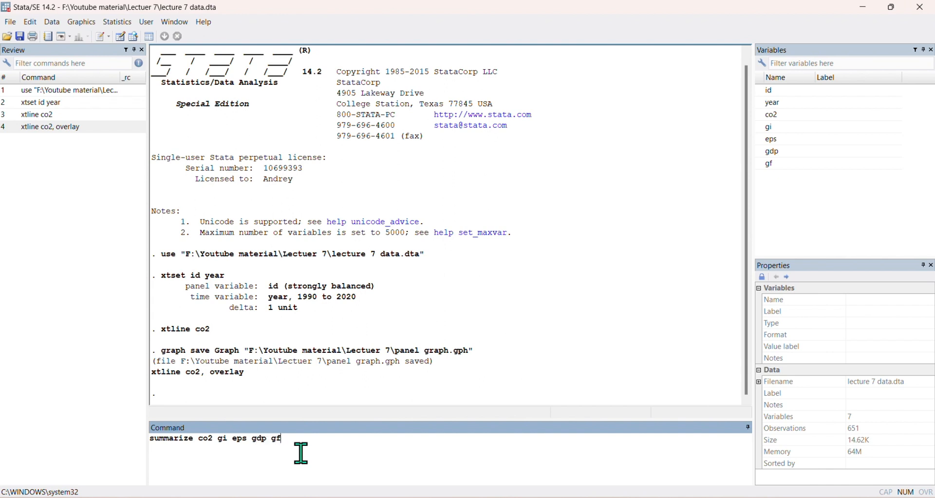
key("Return")
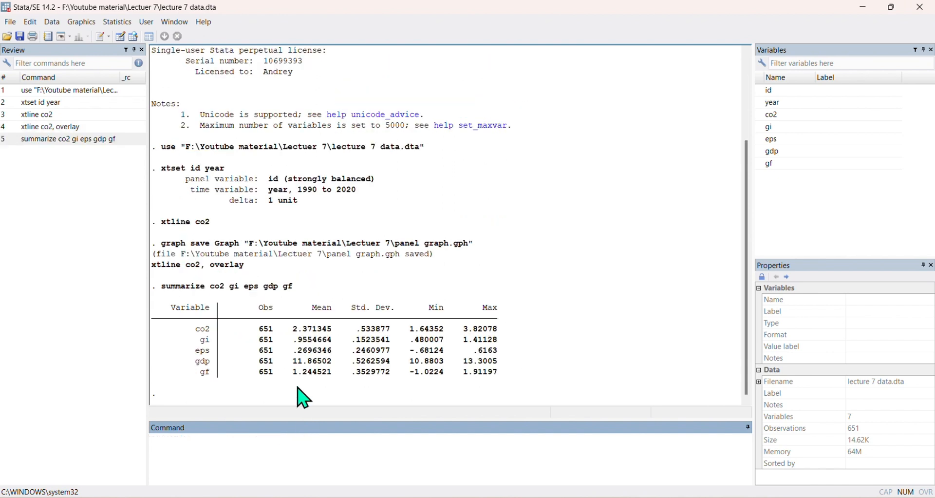
Compute pairwise correlations among the panel variables with pwcorr co2 gi eps gdp gf
left_click_drag(166, 308, 503, 387)
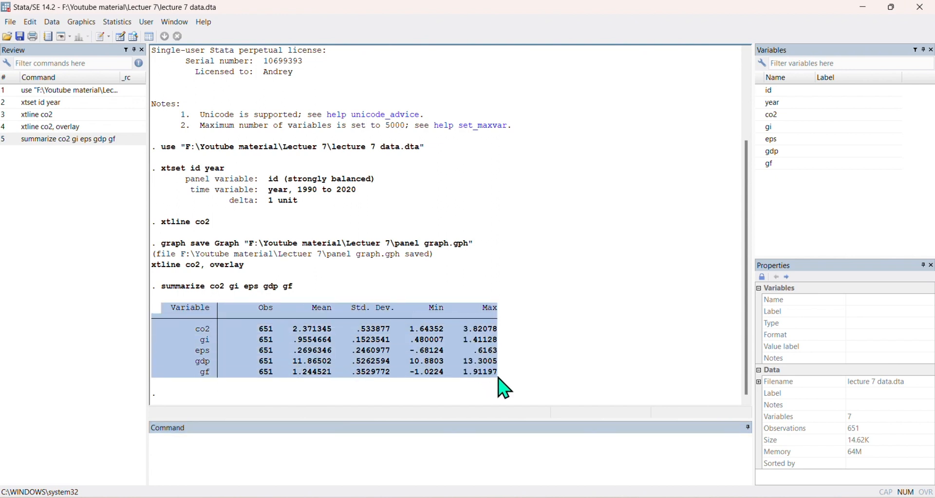
left_click(273, 465)
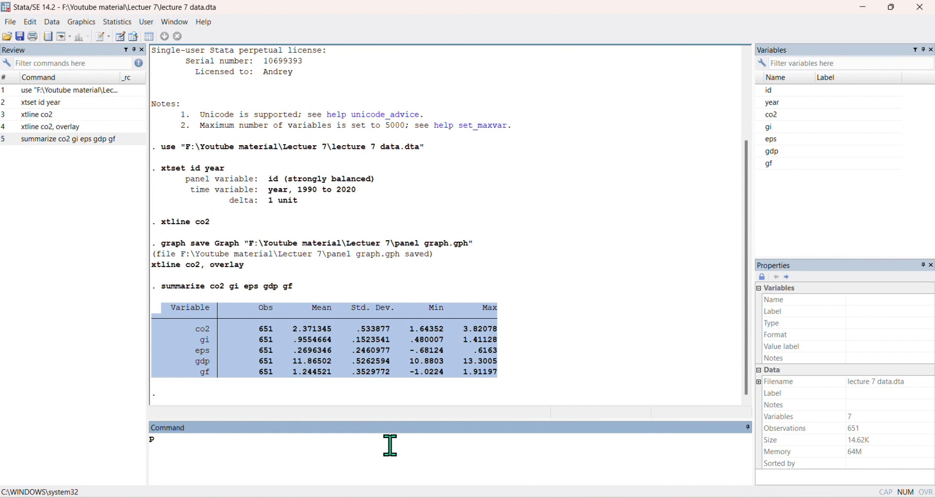
type("wcorr")
left_click(760, 117)
double_click(758, 117)
left_click(758, 130)
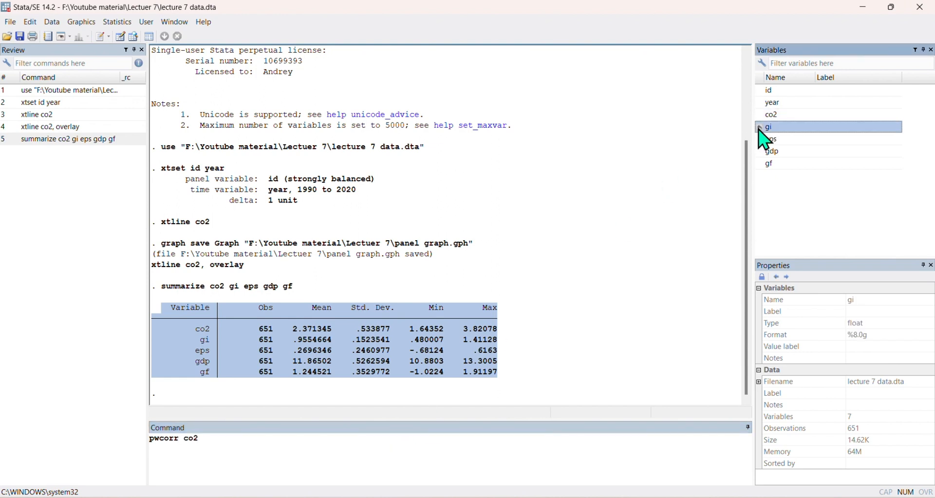
double_click(758, 130)
left_click(759, 142)
double_click(759, 141)
left_click(759, 152)
double_click(759, 152)
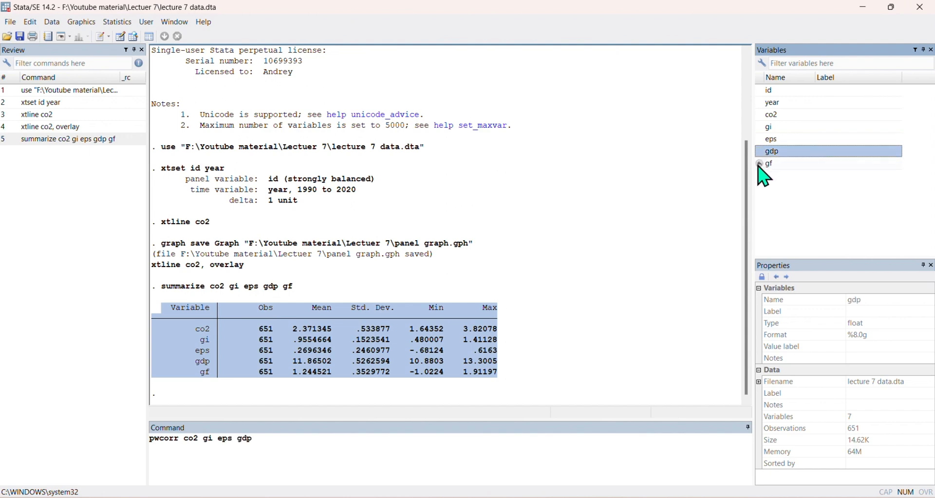
double_click(759, 165)
left_click(377, 459)
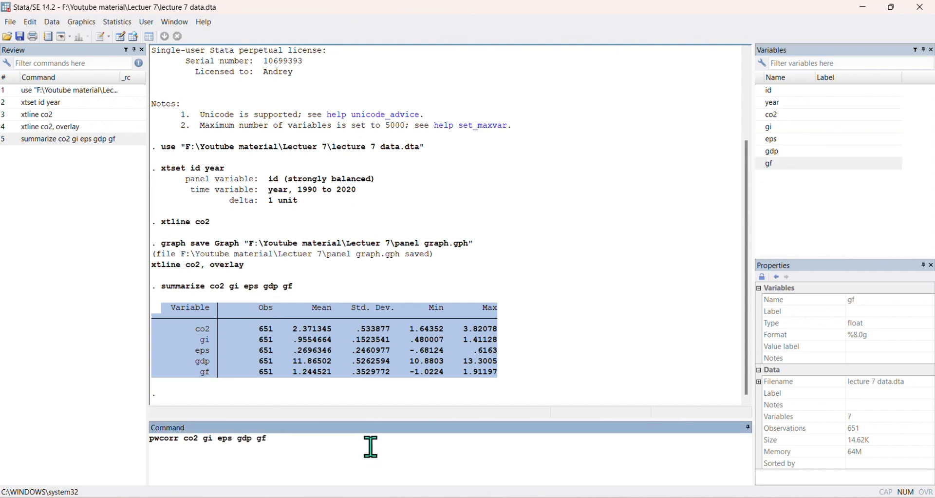
key("Return")
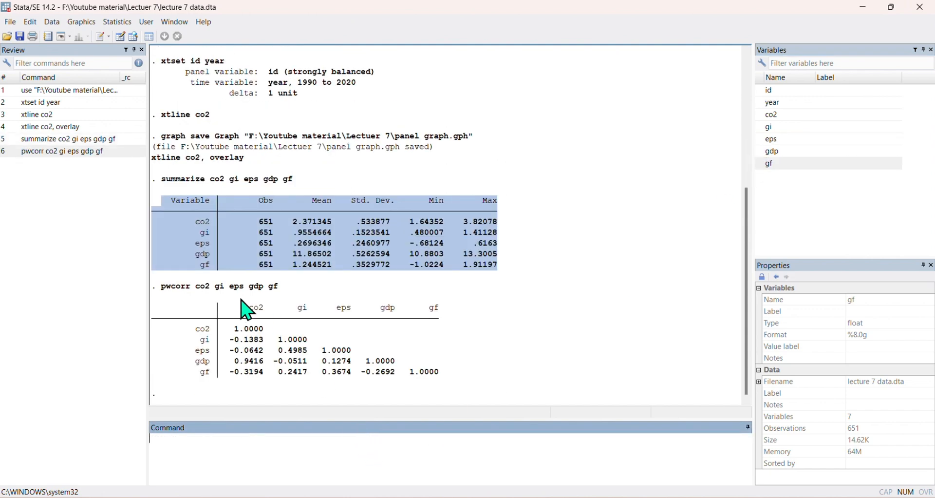
Highlight the correlation matrix and review the lecture slide's list of topics
left_click_drag(171, 308, 444, 379)
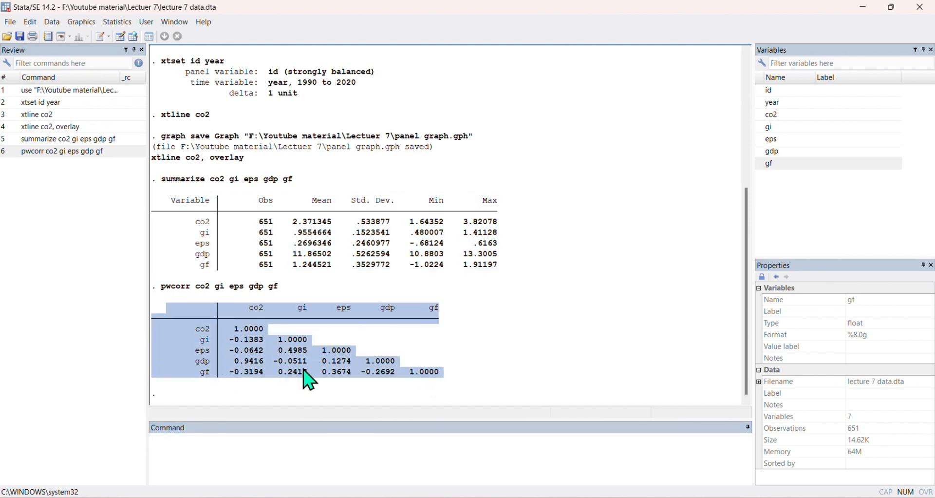
key("alt+Tab")
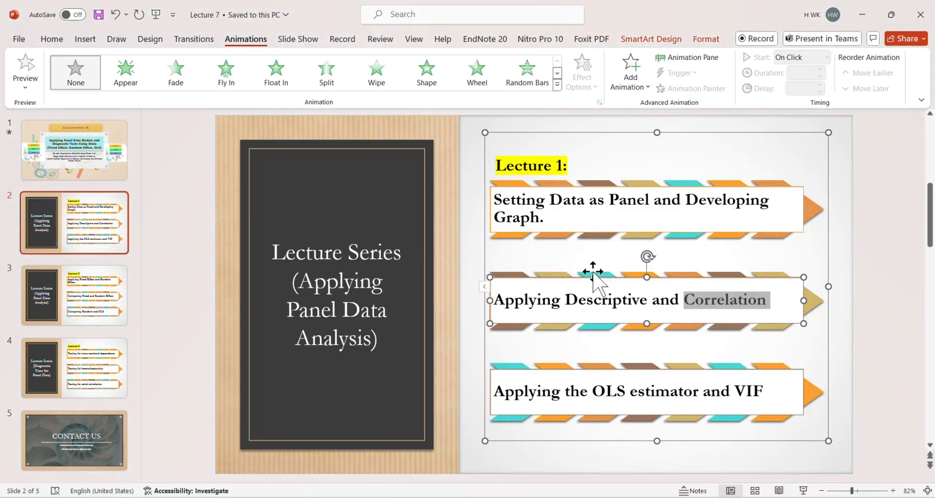
left_click(785, 347)
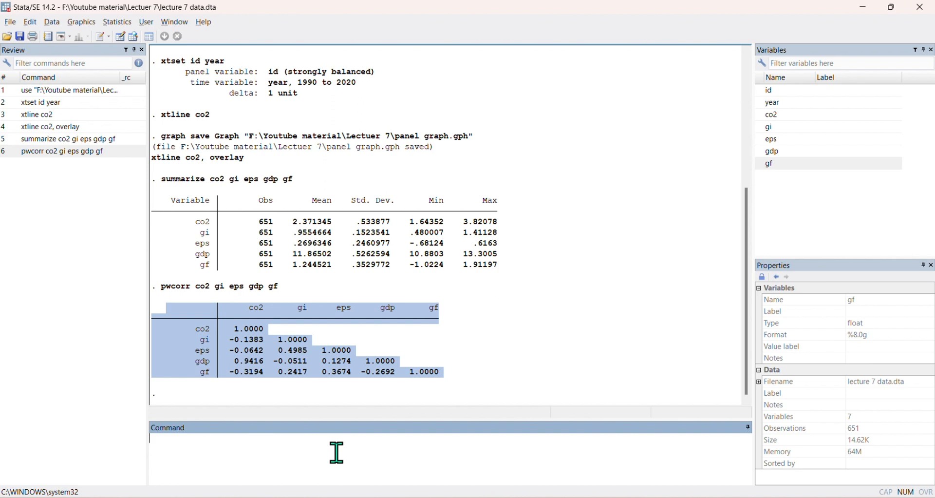
Run an OLS regression of co2 on the other variables with reg co2 gi eps gdp gf
type("g")
key("BackSpace")
key("BackSpace")
key("BackSpace")
type("regress")
key("BackSpace")
key("BackSpace")
key("BackSpace")
key("BackSpace")
key("BackSpace")
key("BackSpace")
type("reg")
type(" x")
type("o2")
type(" gi eps ")
type("gdp ")
type("g")
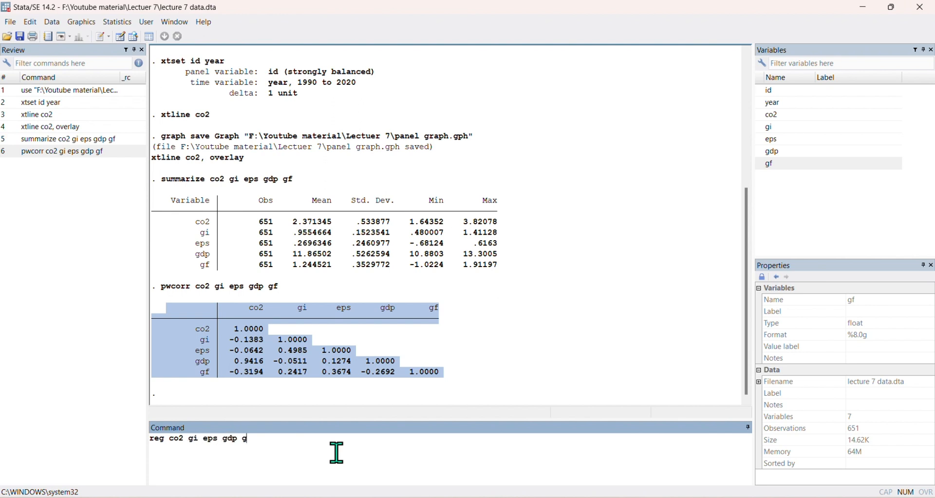
type("f")
key("Return")
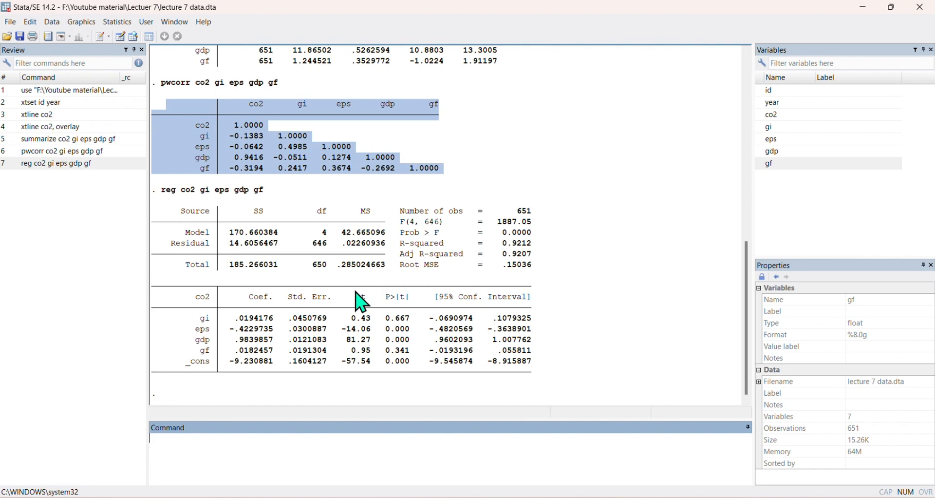
Examine the regression output's fit statistics and coefficient table
left_click_drag(234, 312, 257, 305)
left_click(266, 321)
left_click(226, 314)
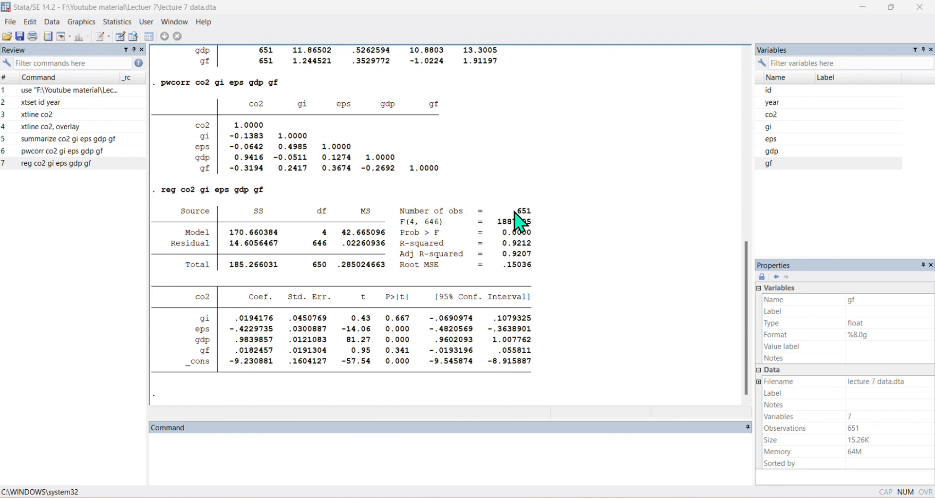
left_click(329, 449)
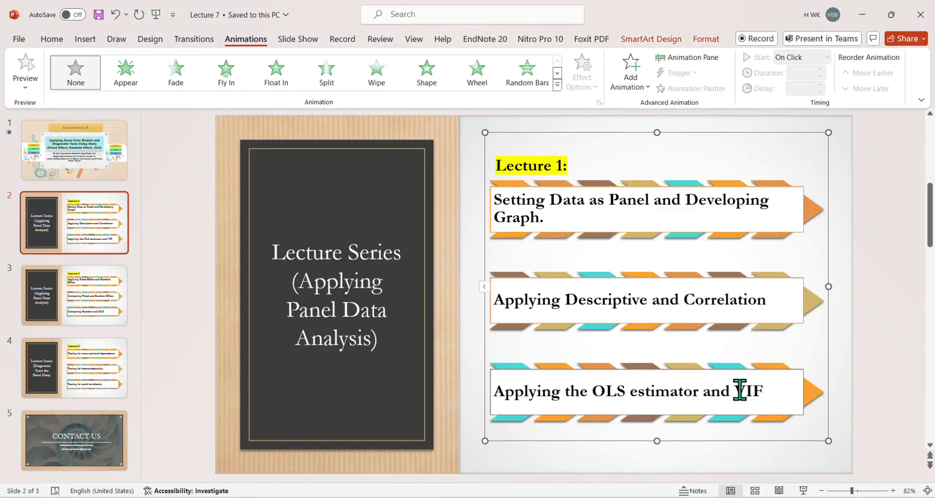
Highlight 'VIF' in the lecture slide's OLS topic, then return to the statistics window
left_click_drag(735, 391, 770, 391)
left_click(57, 40)
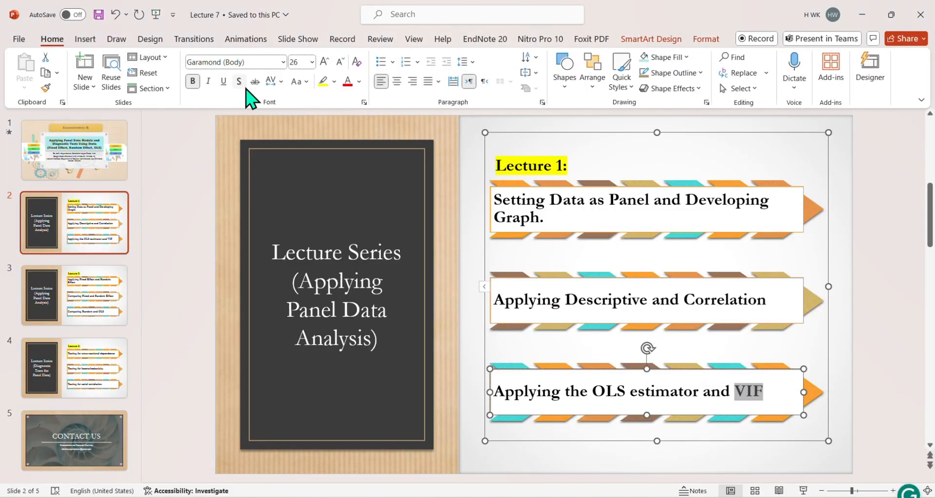
left_click(323, 81)
left_click(861, 15)
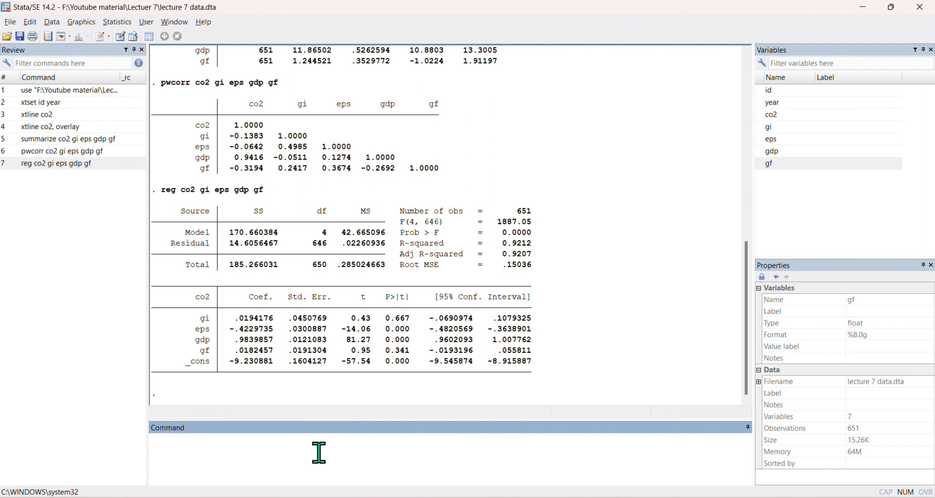
Compute variance inflation factors with vif and highlight the Mean VIF and 1/VIF values
type("if")
key("Return")
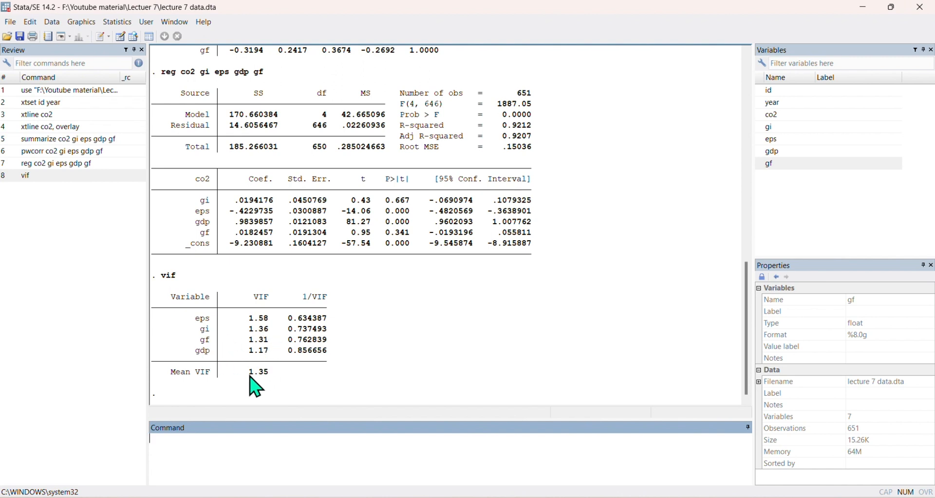
left_click_drag(245, 372, 268, 375)
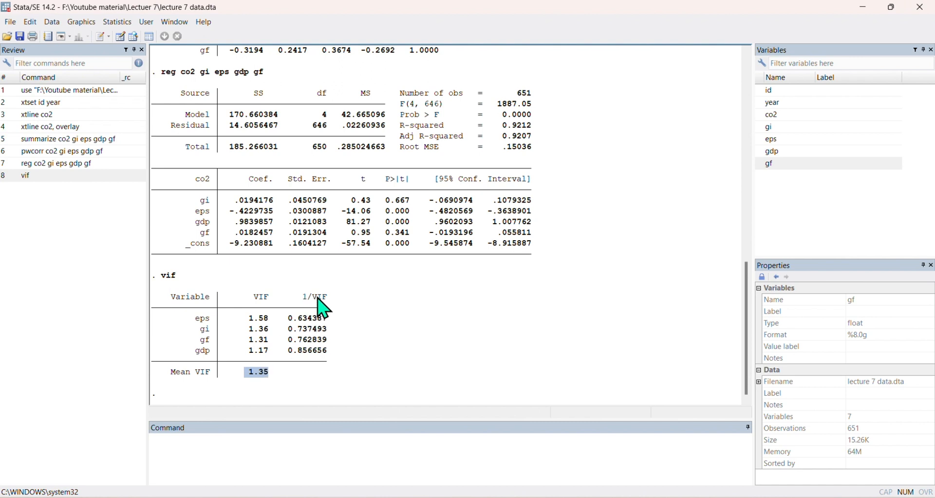
left_click_drag(299, 302, 326, 301)
left_click_drag(288, 317, 327, 319)
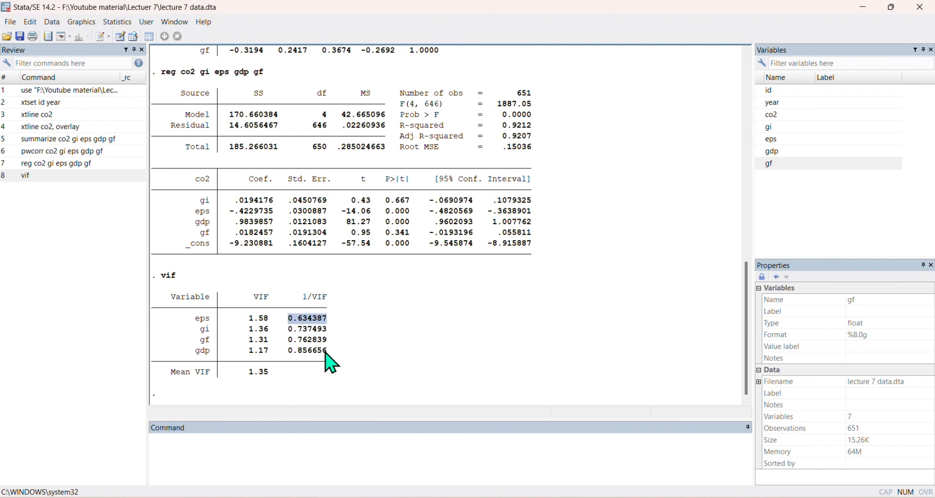